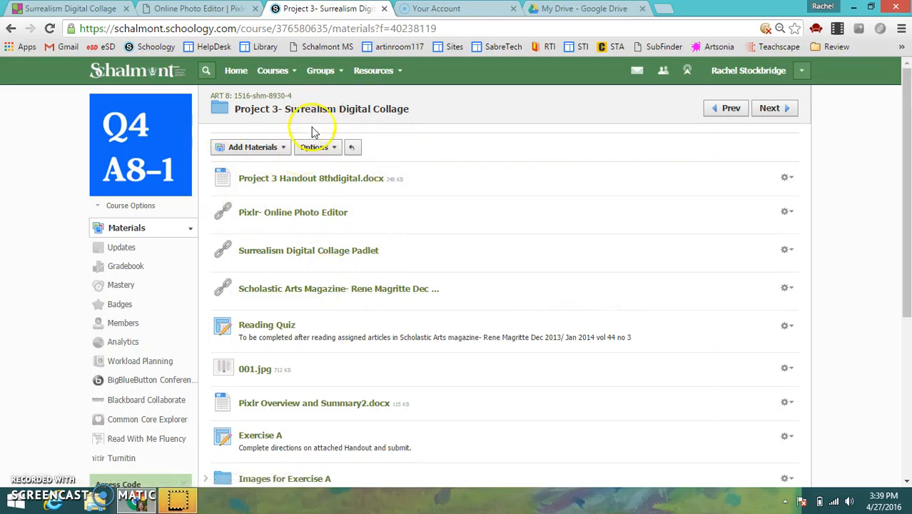
# Review the Exercise B assignment and view the exercise-c sample.jpg image in the Images for Exercise B folder
pyautogui.scroll(-3, 362, 214)
pyautogui.click(264, 294)
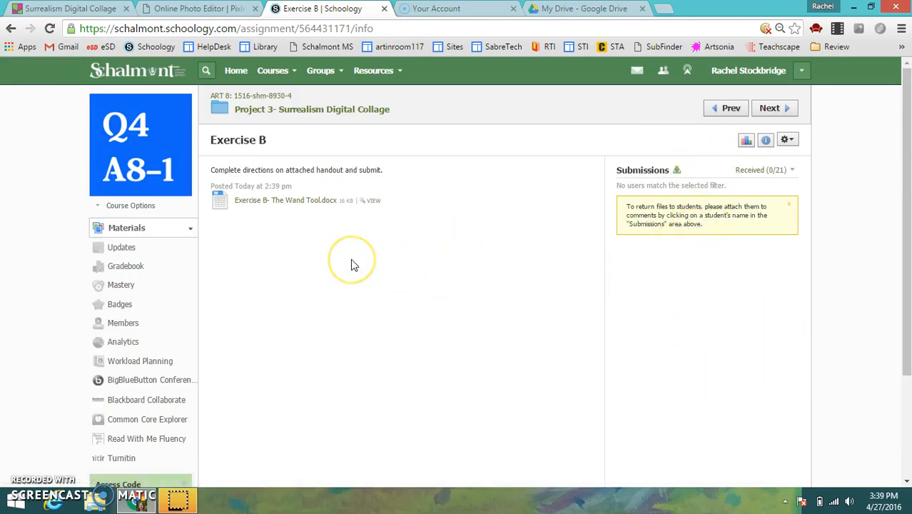
pyautogui.click(293, 203)
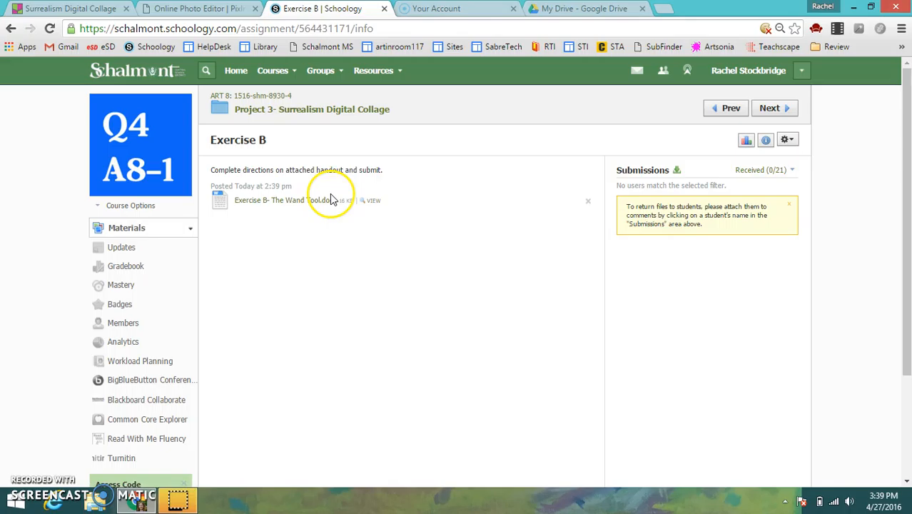
pyautogui.click(12, 30)
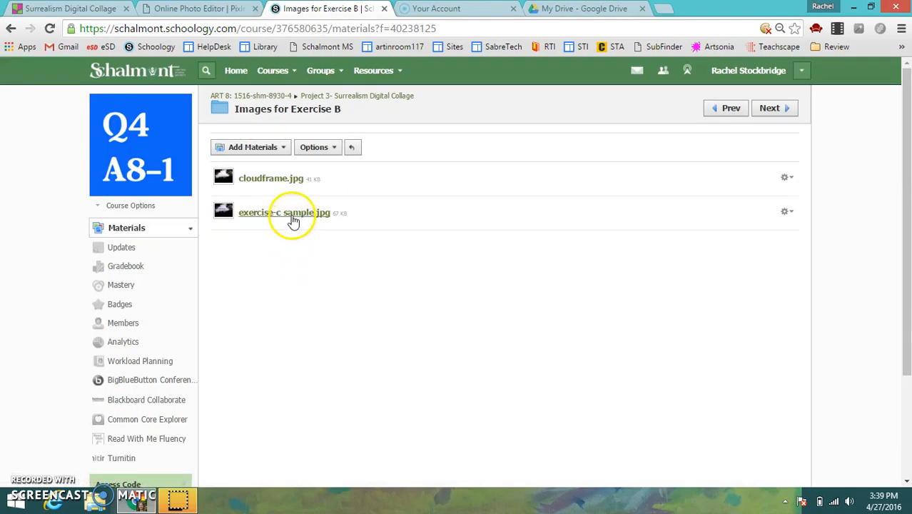
pyautogui.click(294, 221)
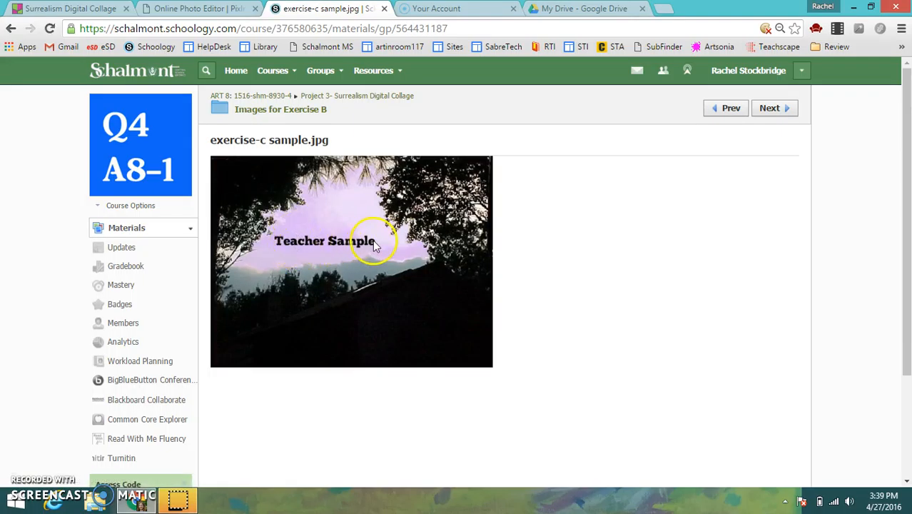
pyautogui.click(11, 28)
# Open cloudframe.jpg from the Exercise B images and save it to Downloads as a JPEG named cloudframe
pyautogui.click(262, 178)
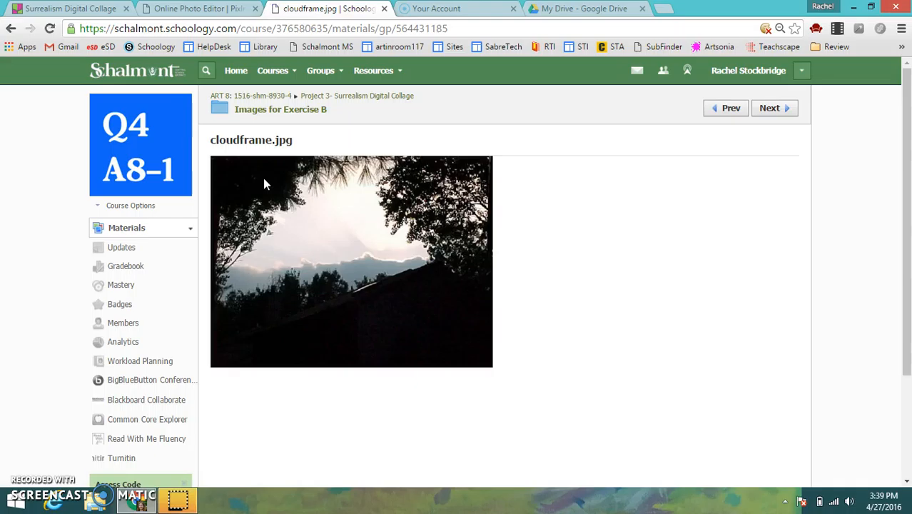
pyautogui.rightClick(349, 244)
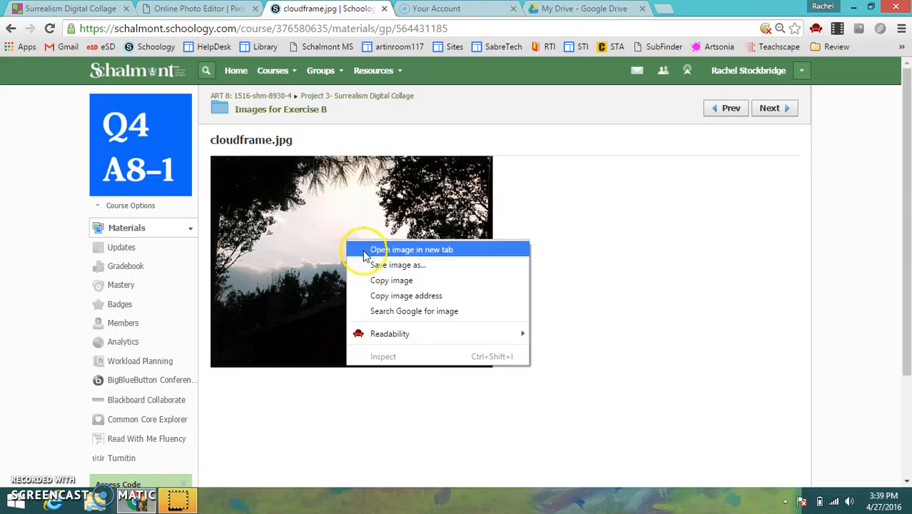
pyautogui.click(389, 267)
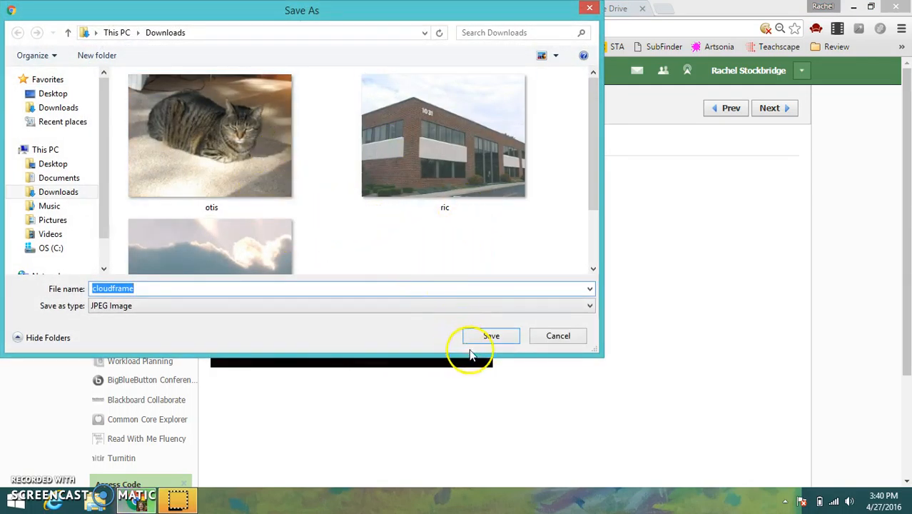
pyautogui.click(497, 335)
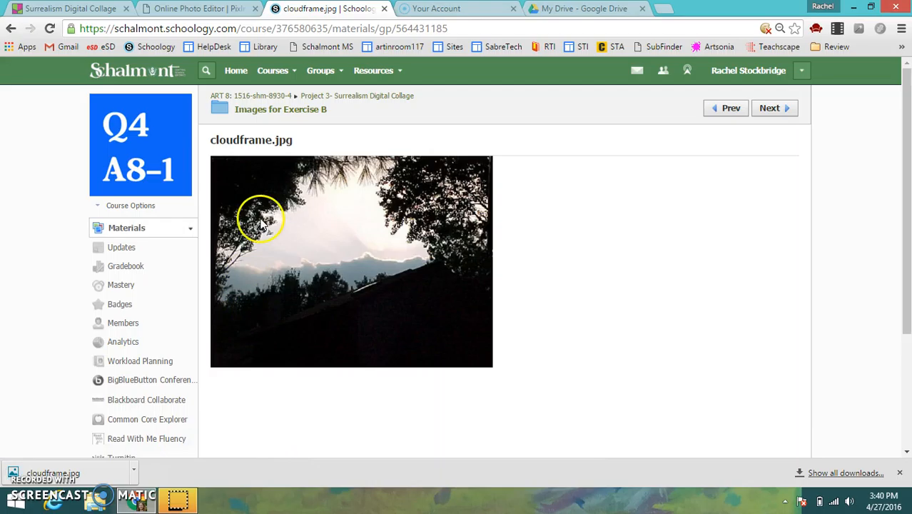
# Switch to Pixlr Editor and close the exercise a image without saving it
pyautogui.click(199, 8)
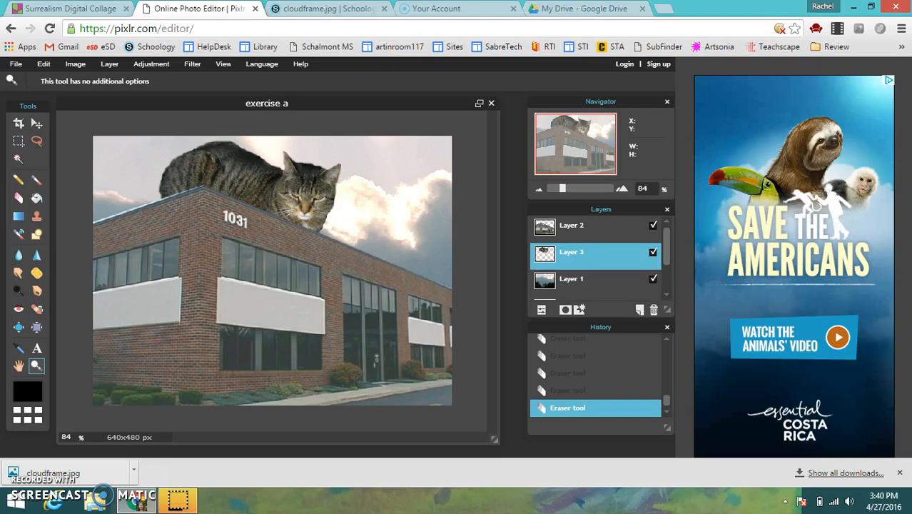
pyautogui.click(491, 104)
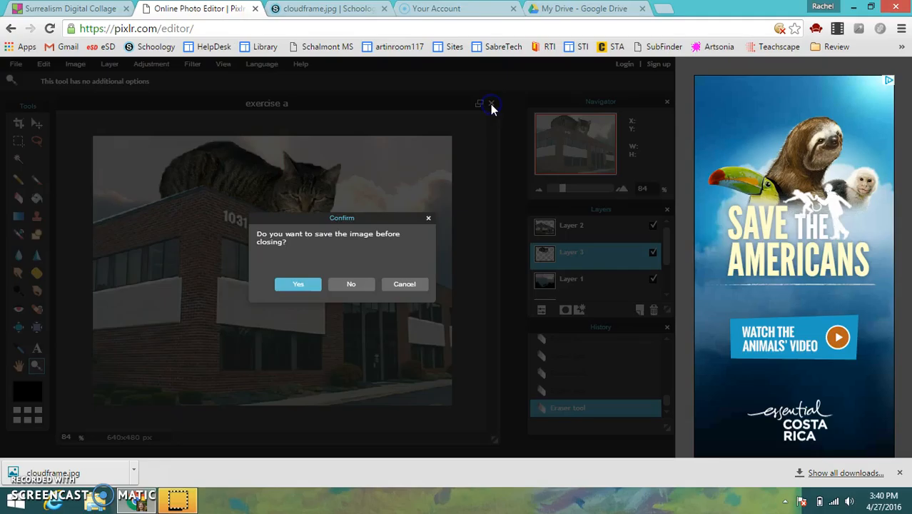
pyautogui.click(351, 284)
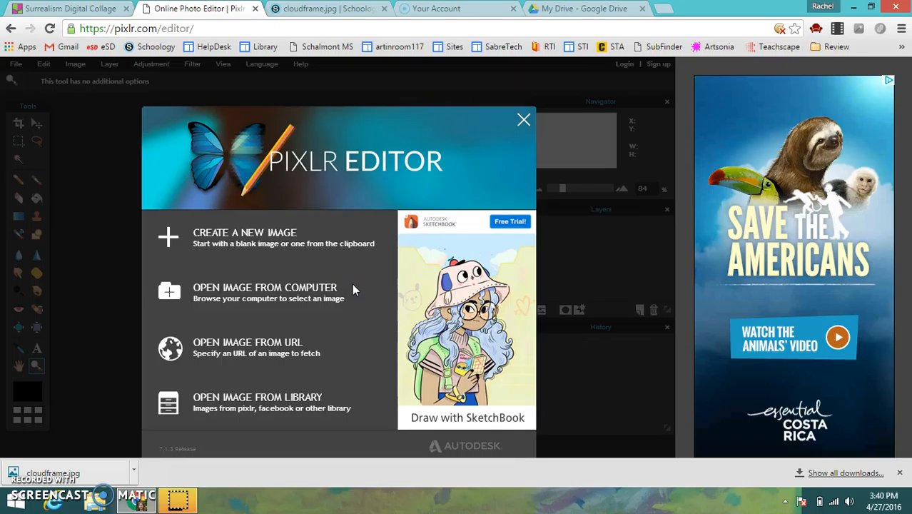
# Open the cloudframe image from the computer, enlarge its window and zoom it to 130%
pyautogui.click(236, 298)
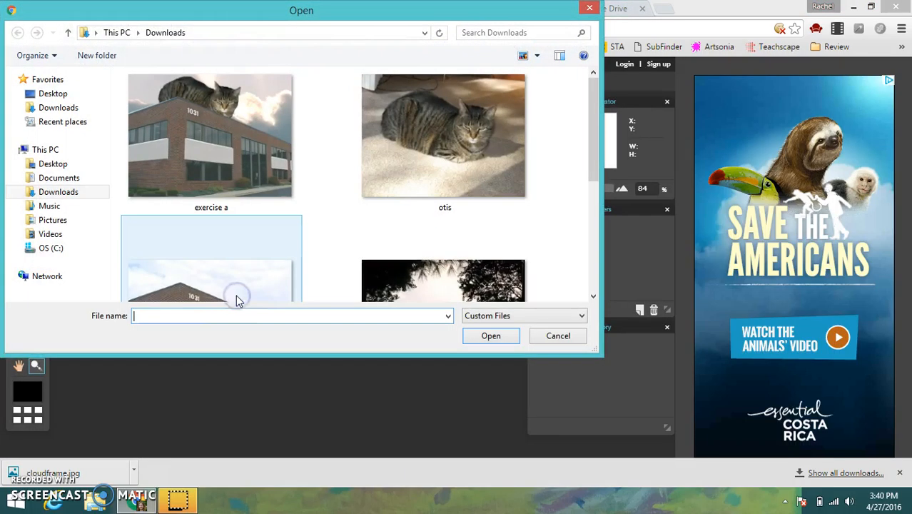
pyautogui.click(464, 289)
pyautogui.click(475, 335)
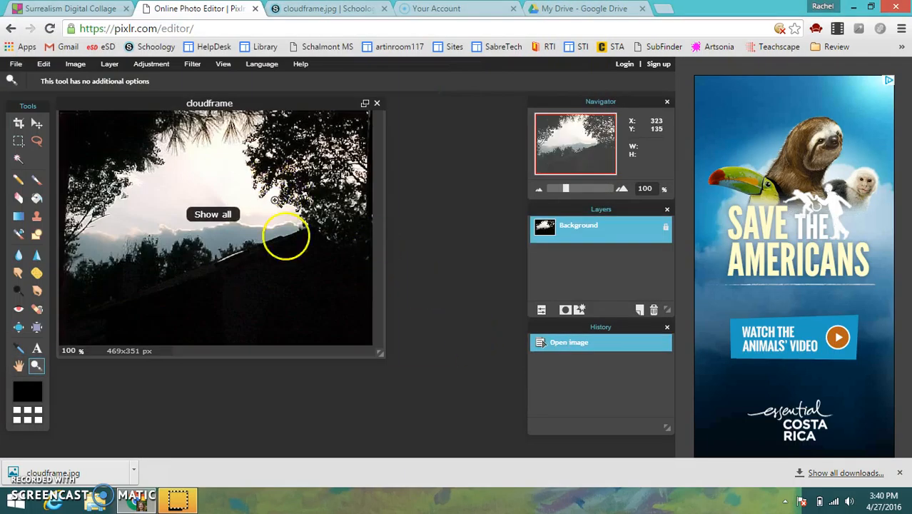
pyautogui.moveTo(380, 353); pyautogui.dragTo(507, 449)
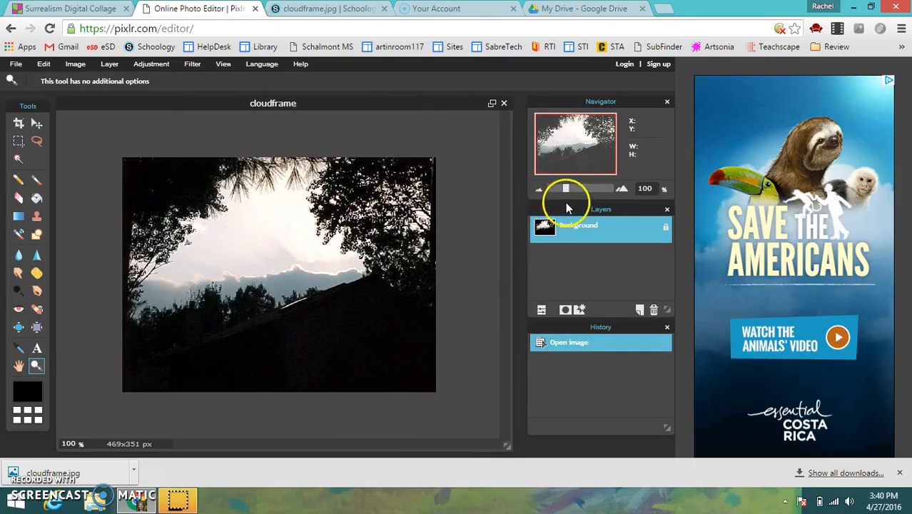
pyautogui.moveTo(565, 189); pyautogui.dragTo(569, 194)
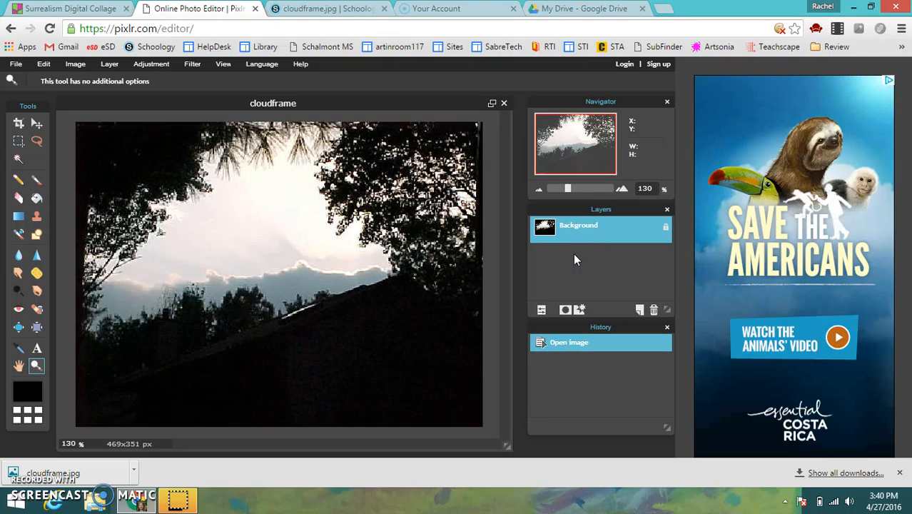
# Select the bright sky area with the Wand tool at tolerance 25, with Contiguous turned off
pyautogui.click(19, 160)
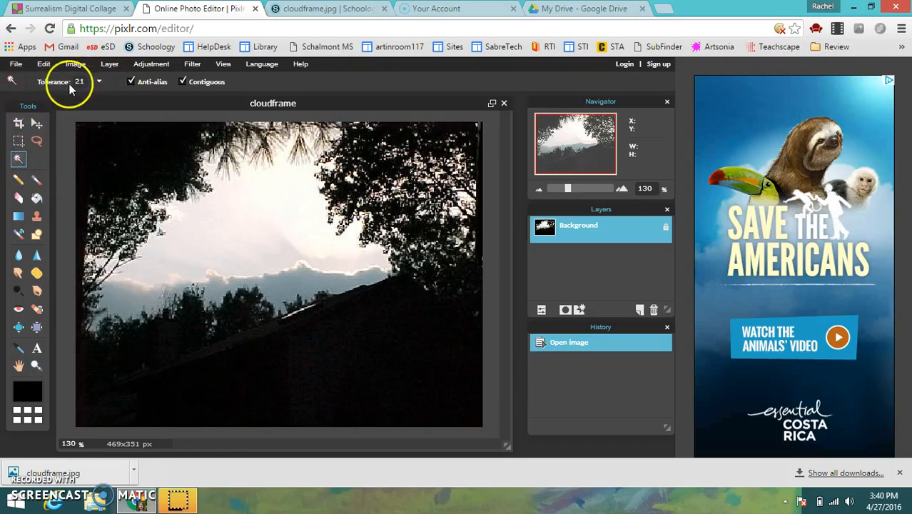
pyautogui.moveTo(85, 81)
pyautogui.mouseDown()
pyautogui.moveTo(96, 82)
pyautogui.moveTo(83, 82)
pyautogui.mouseUp()
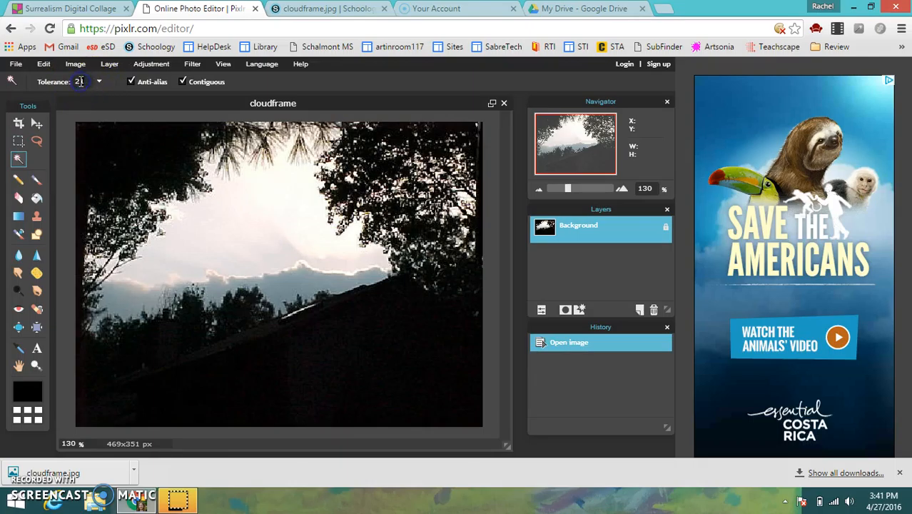
pyautogui.write('25')
pyautogui.click(183, 82)
pyautogui.click(182, 282)
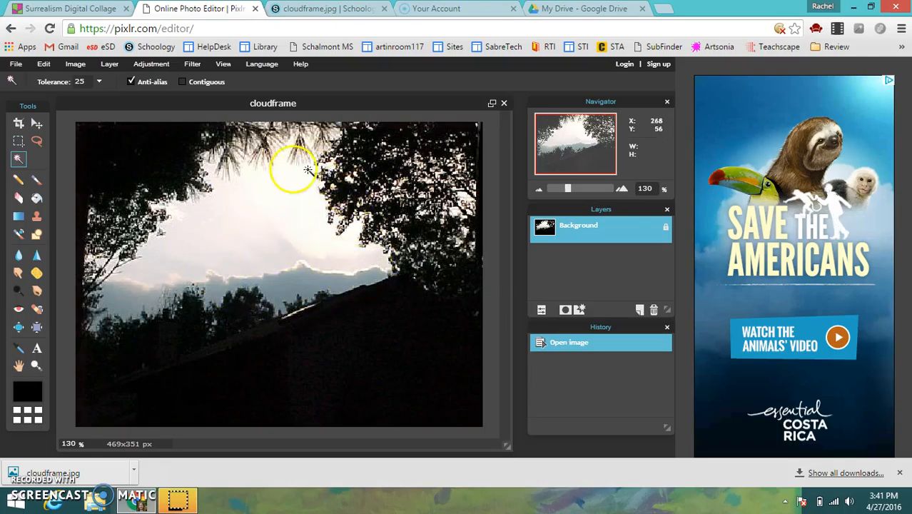
pyautogui.click(275, 216)
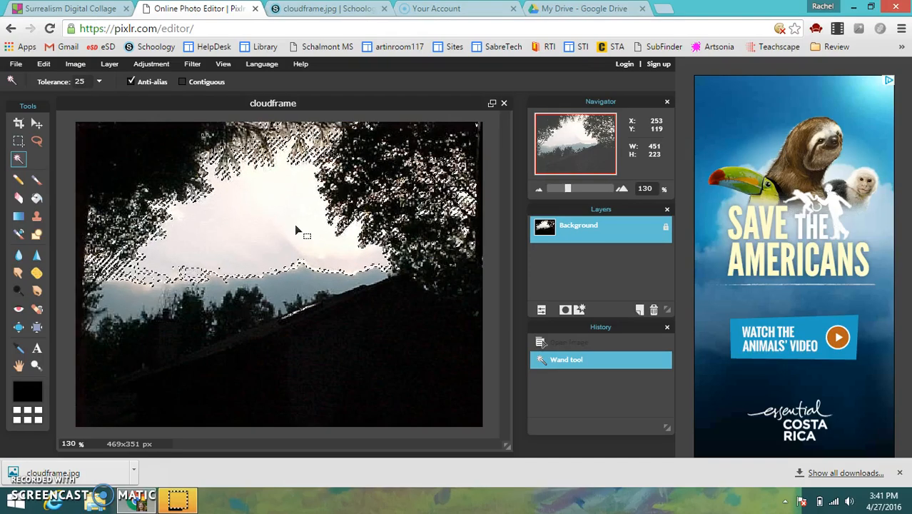
# Set the main color to light purple with RGB values 204, 153, 255
pyautogui.click(24, 392)
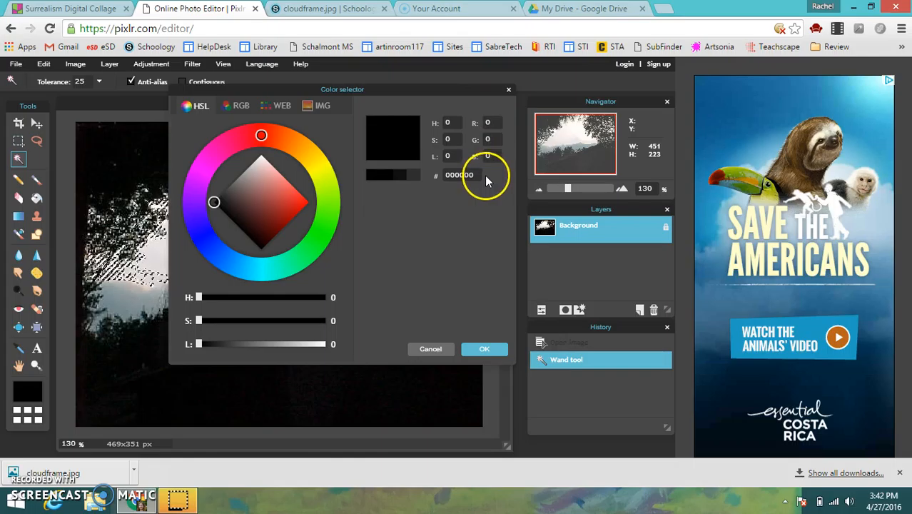
pyautogui.click(489, 122)
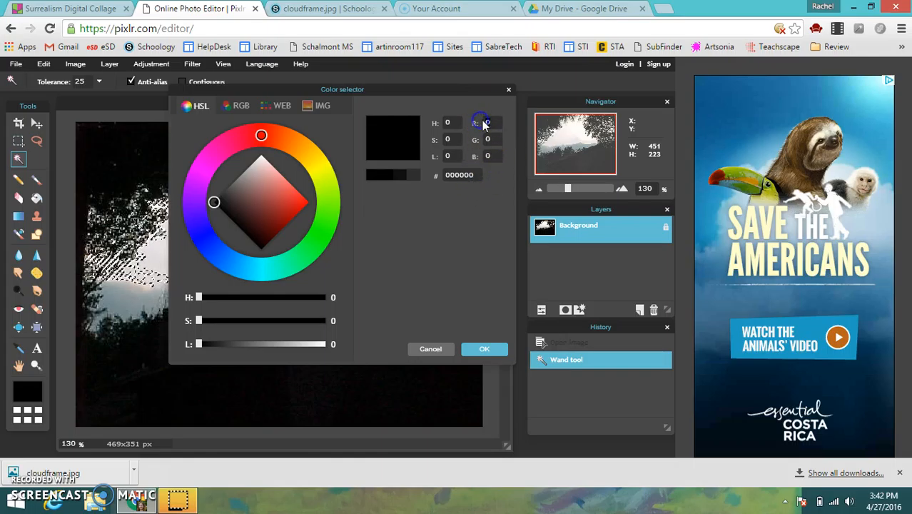
pyautogui.write('204')
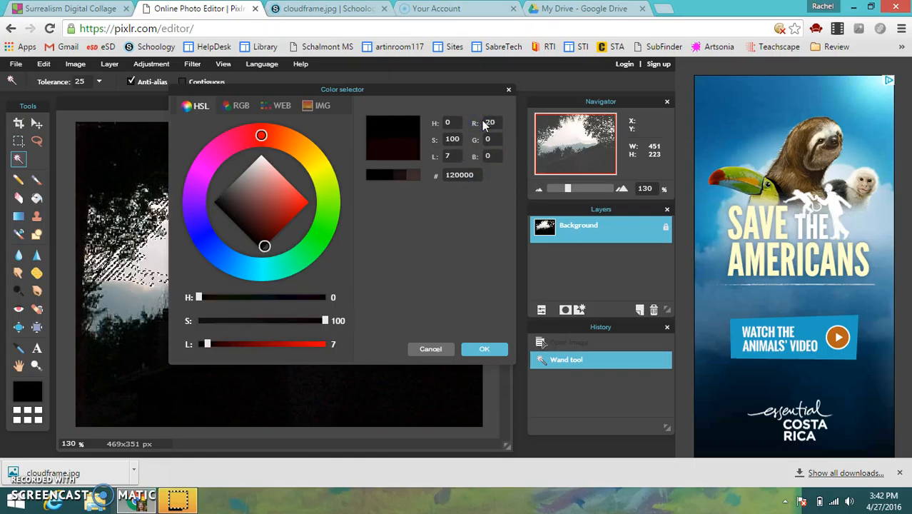
pyautogui.click(497, 134)
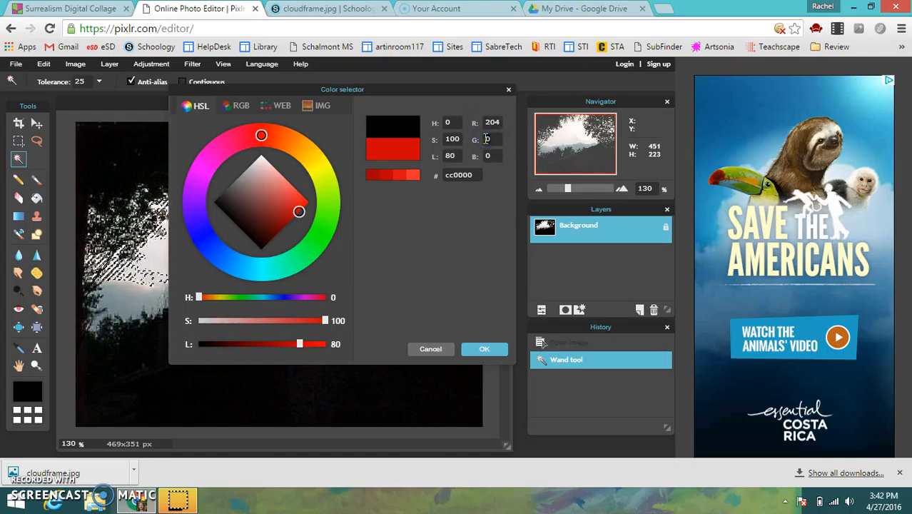
pyautogui.write('153')
pyautogui.click(490, 153)
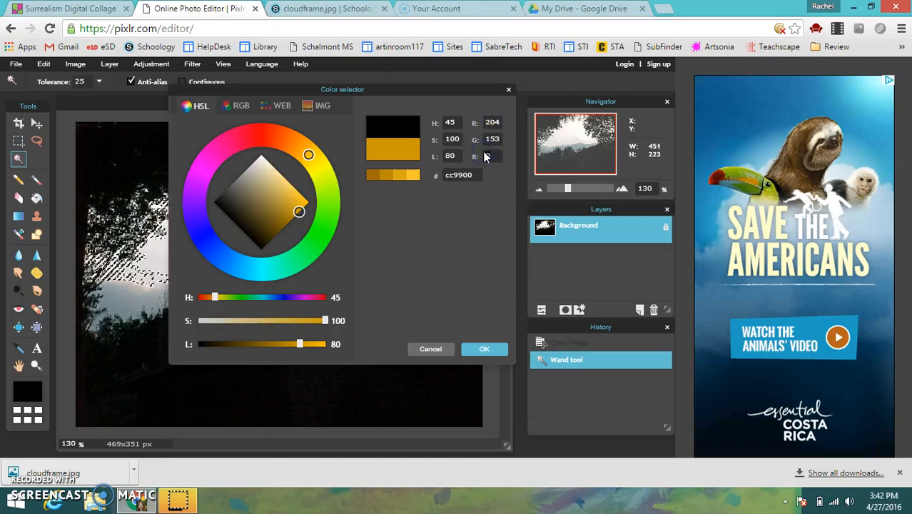
pyautogui.write('255')
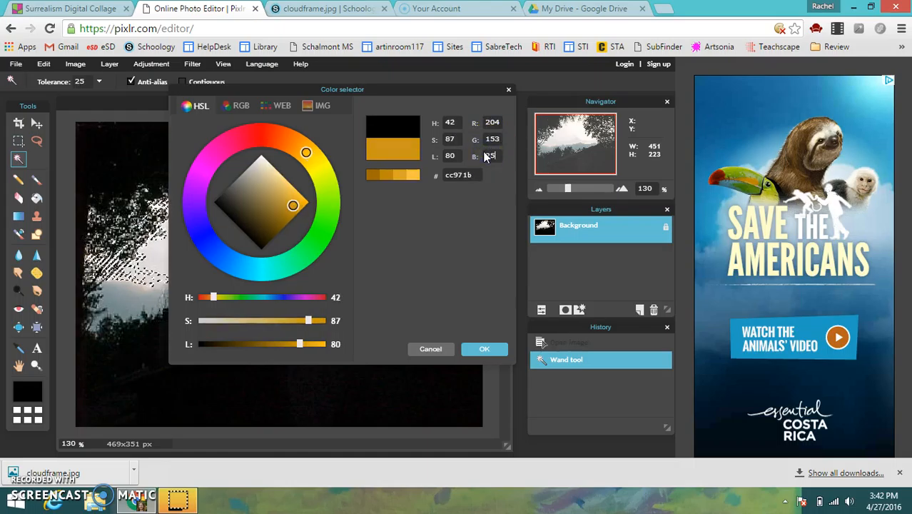
pyautogui.click(362, 165)
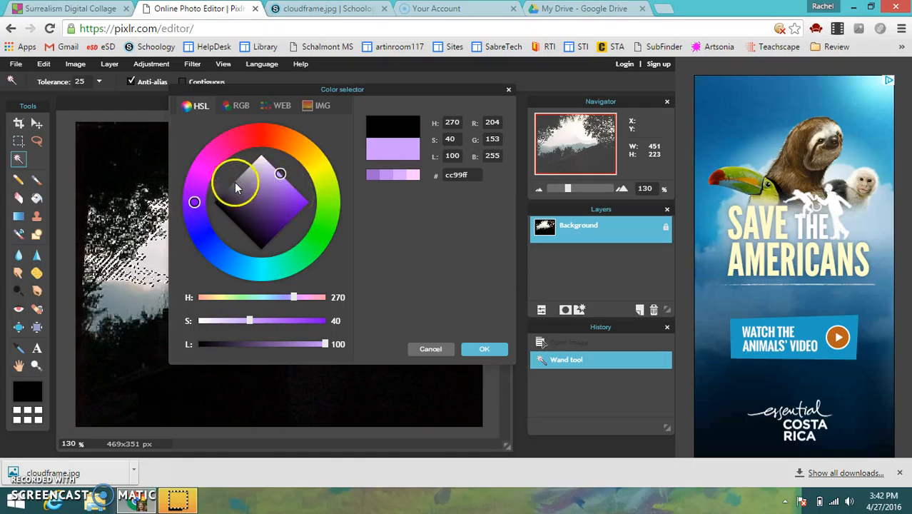
pyautogui.click(481, 350)
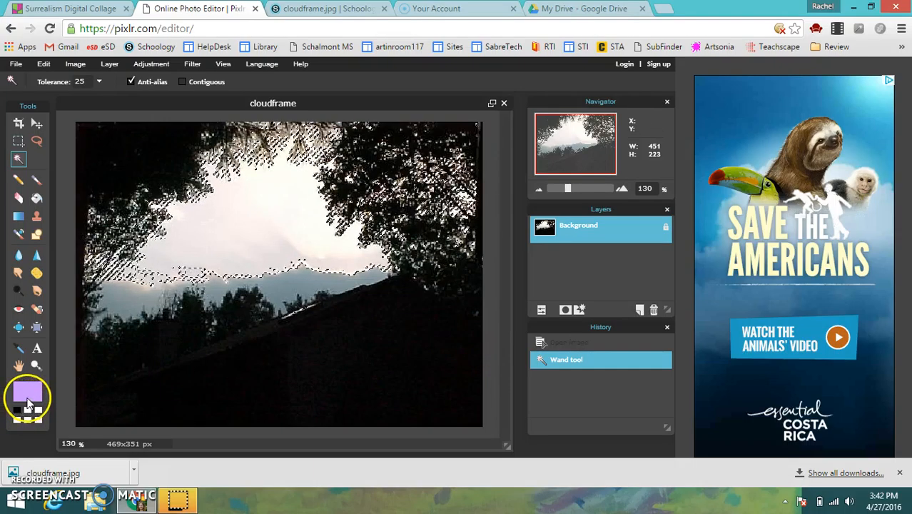
# Fill the selected sky with the Paint bucket at opacity 34 with Contiguous turned off, and deselect everything
pyautogui.click(37, 200)
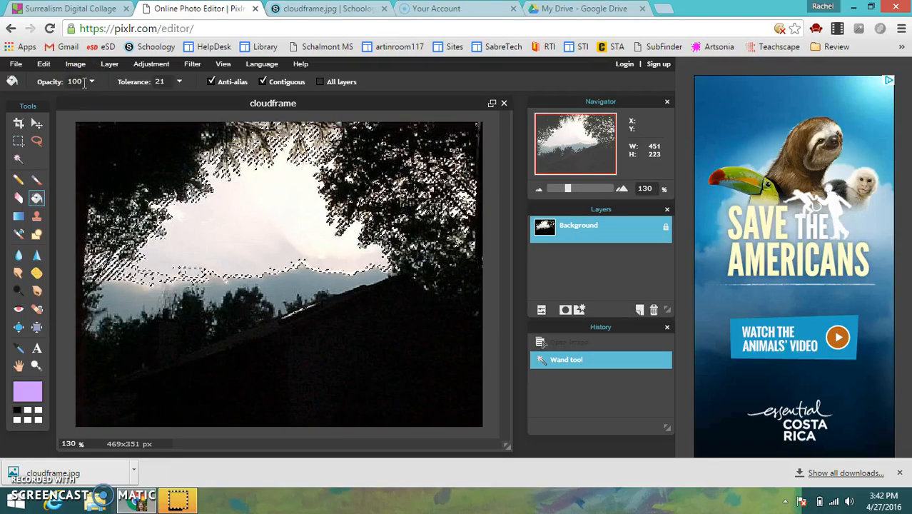
pyautogui.click(92, 83)
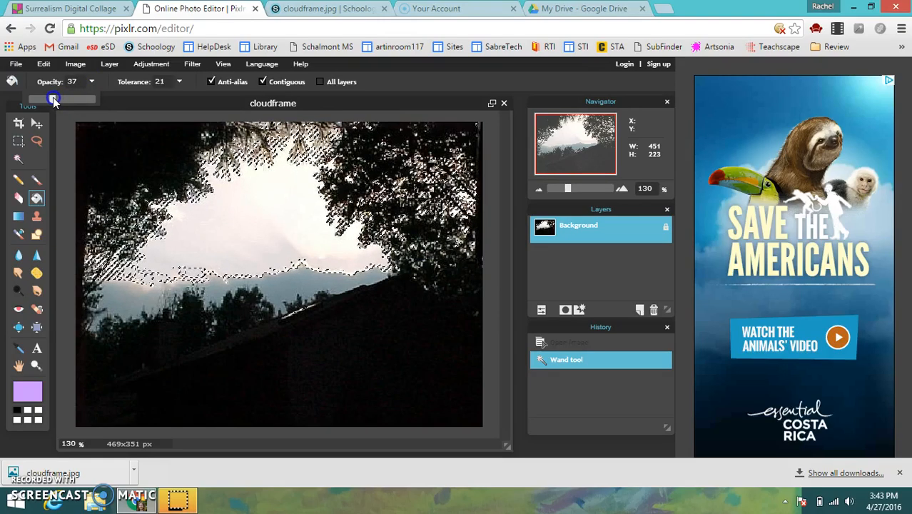
pyautogui.moveTo(52, 98); pyautogui.dragTo(51, 98)
pyautogui.click(100, 81)
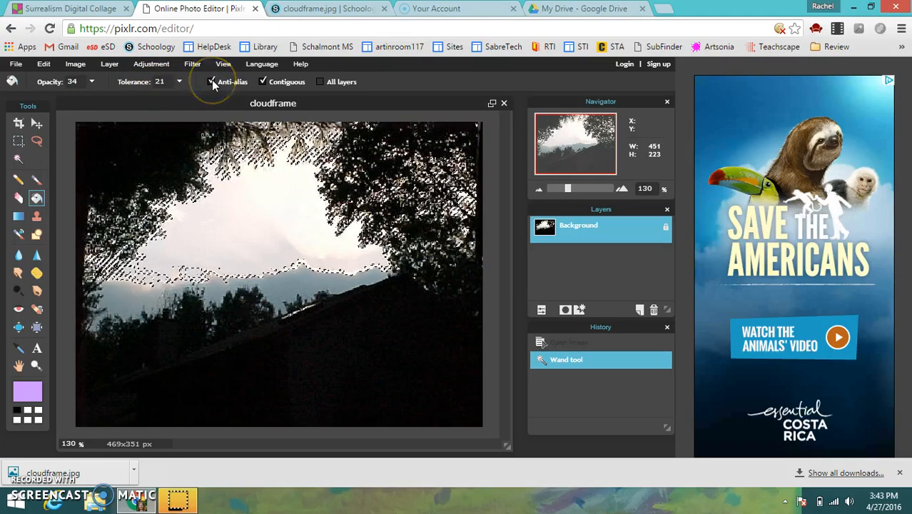
pyautogui.click(262, 82)
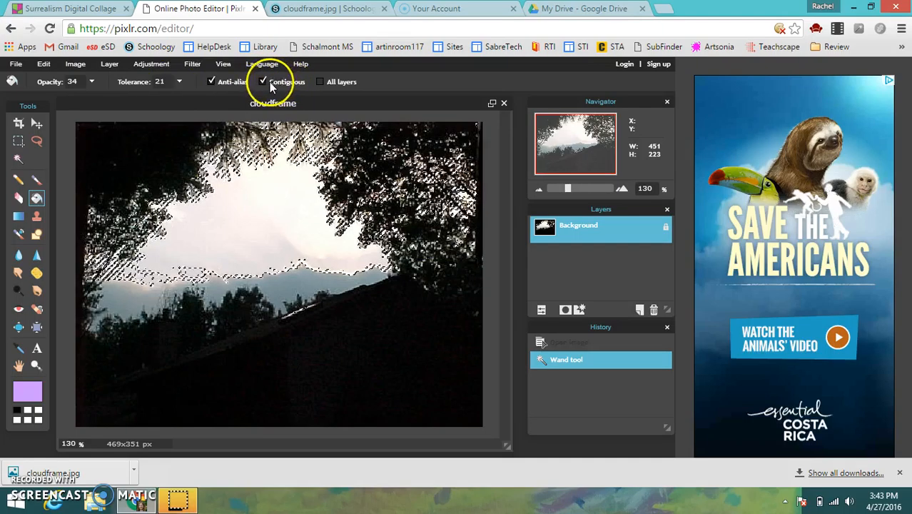
pyautogui.click(344, 83)
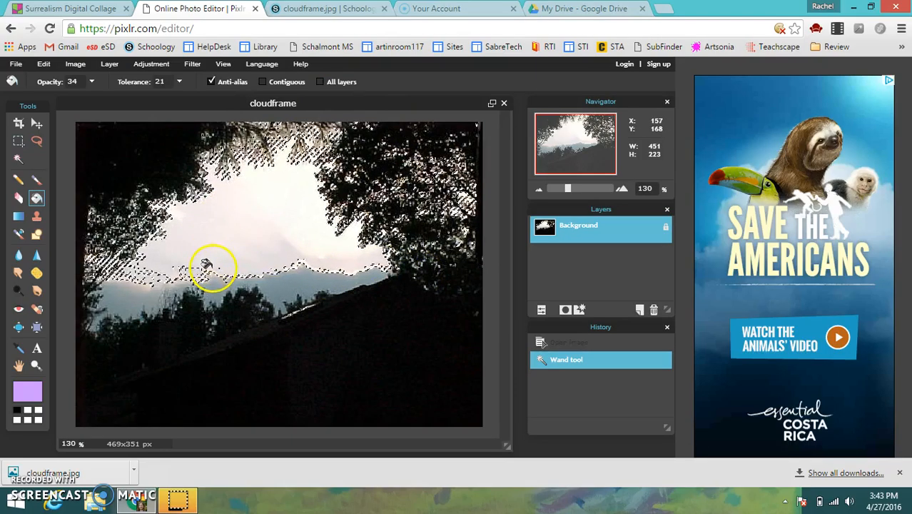
pyautogui.click(237, 216)
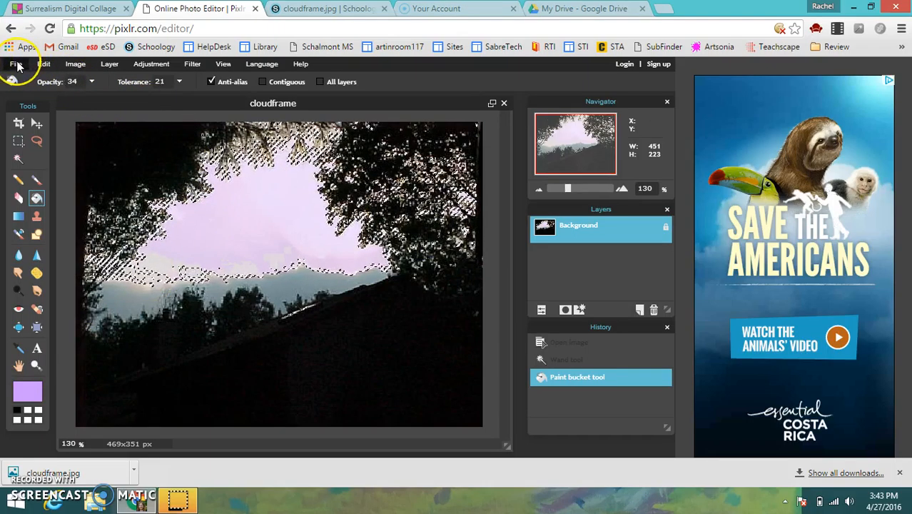
pyautogui.click(39, 64)
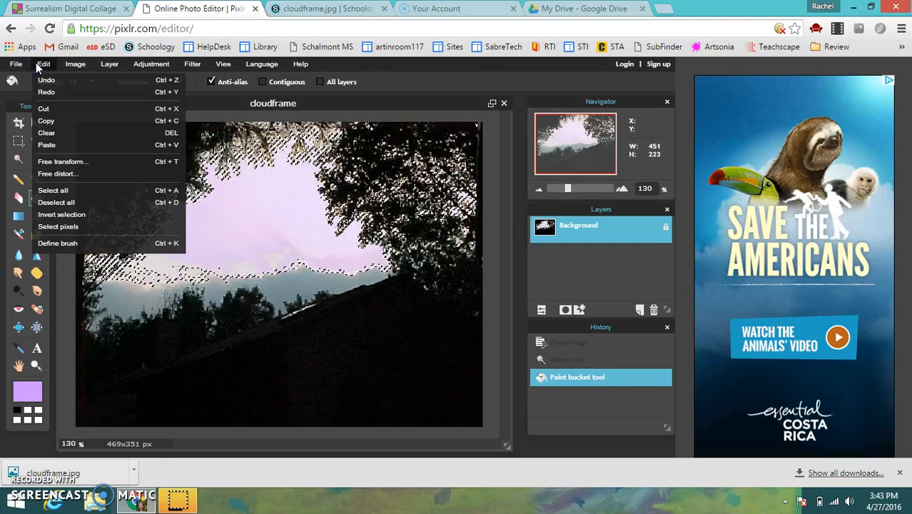
pyautogui.click(57, 203)
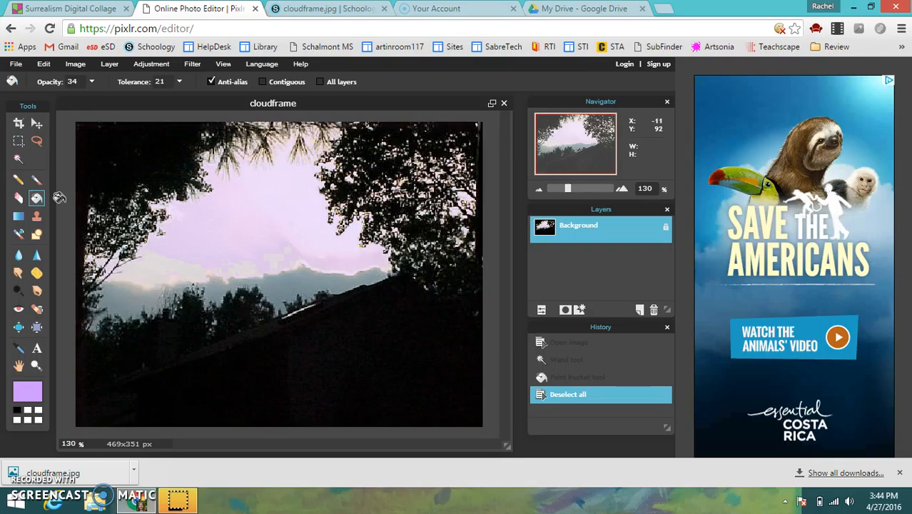
# Tint the remaining bright sky and the lower cloud band light purple with the Paint bucket at opacity 34 and tolerance 21
pyautogui.click(141, 264)
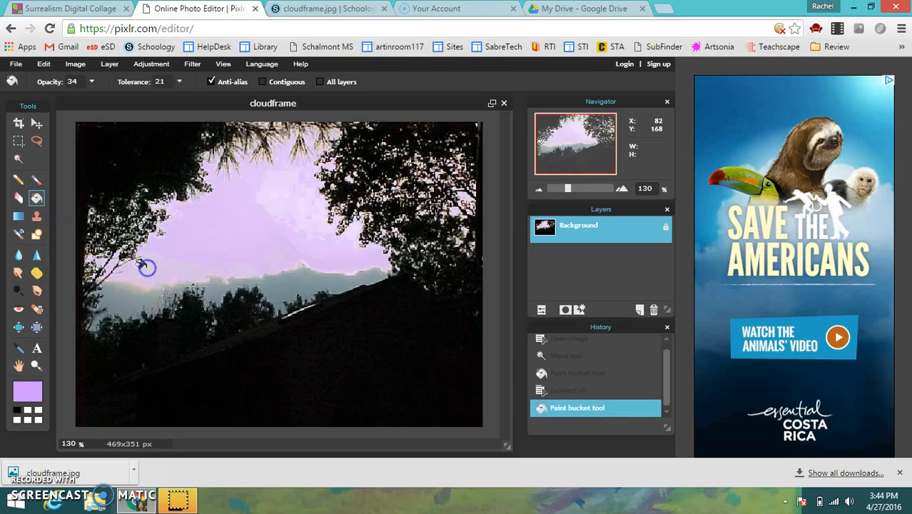
pyautogui.click(120, 297)
pyautogui.click(229, 278)
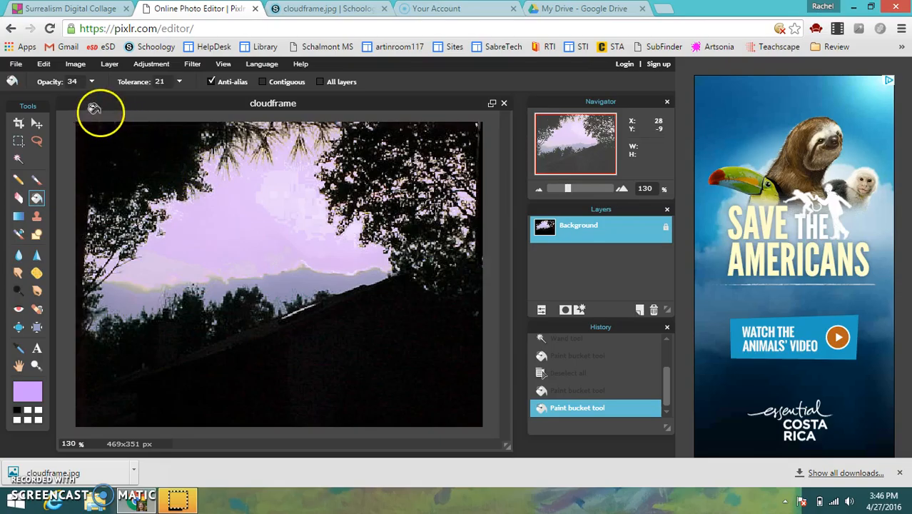
# Save the image to the computer's Downloads folder as a PNG named "exercise b", and close it without saving again
pyautogui.click(16, 65)
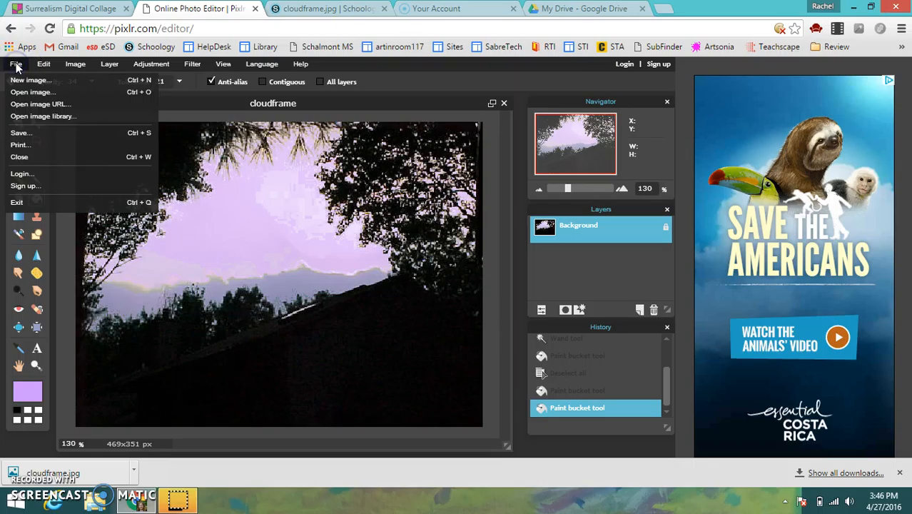
pyautogui.click(26, 134)
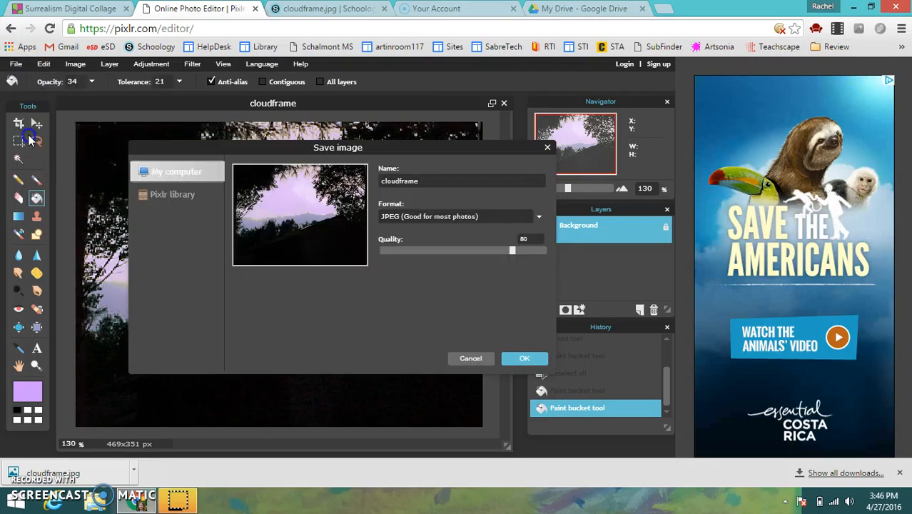
pyautogui.click(422, 182)
pyautogui.moveTo(423, 182); pyautogui.dragTo(370, 180)
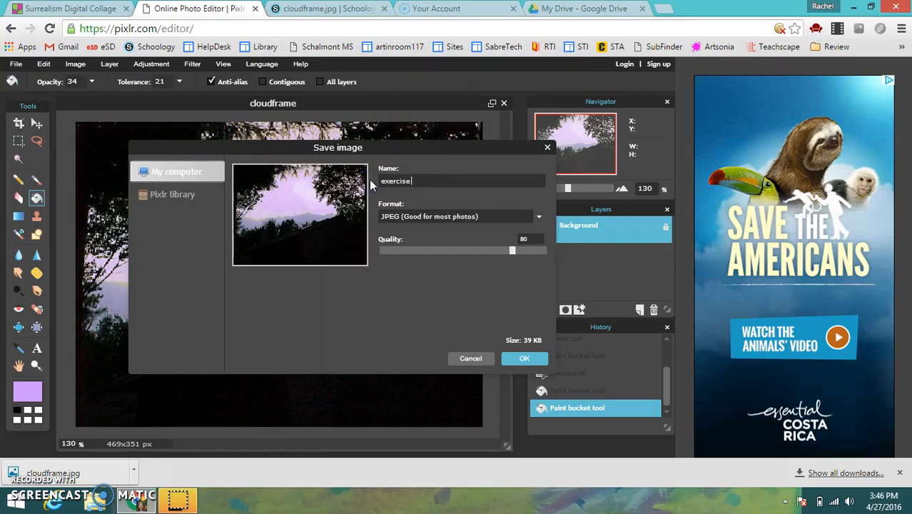
pyautogui.write('exercise b')
pyautogui.click(533, 225)
pyautogui.click(538, 220)
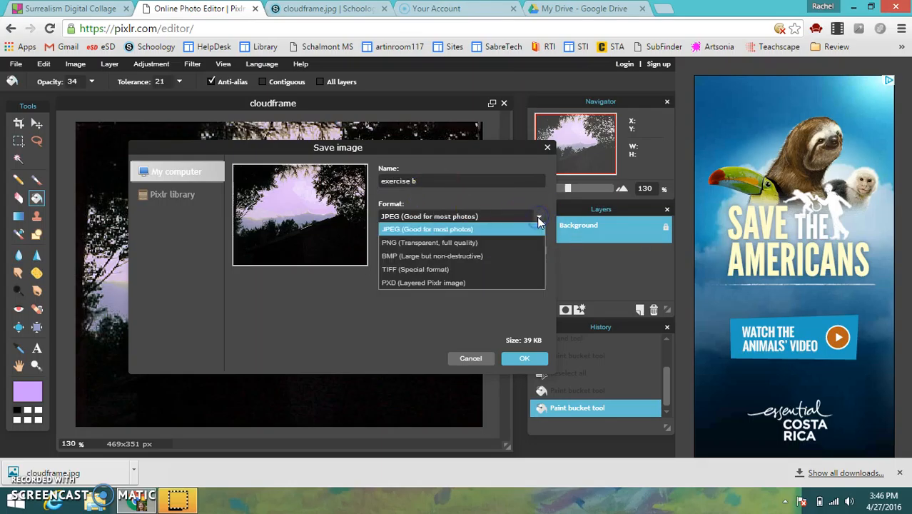
pyautogui.click(447, 244)
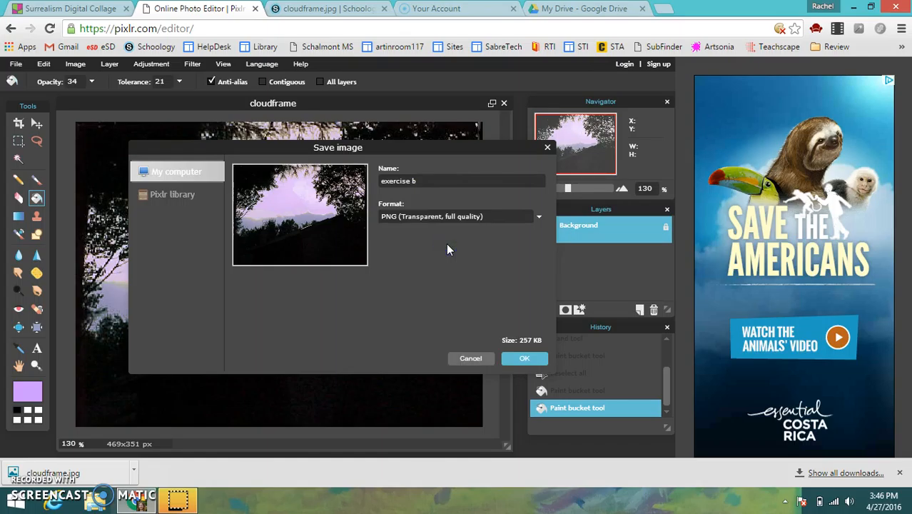
pyautogui.click(520, 359)
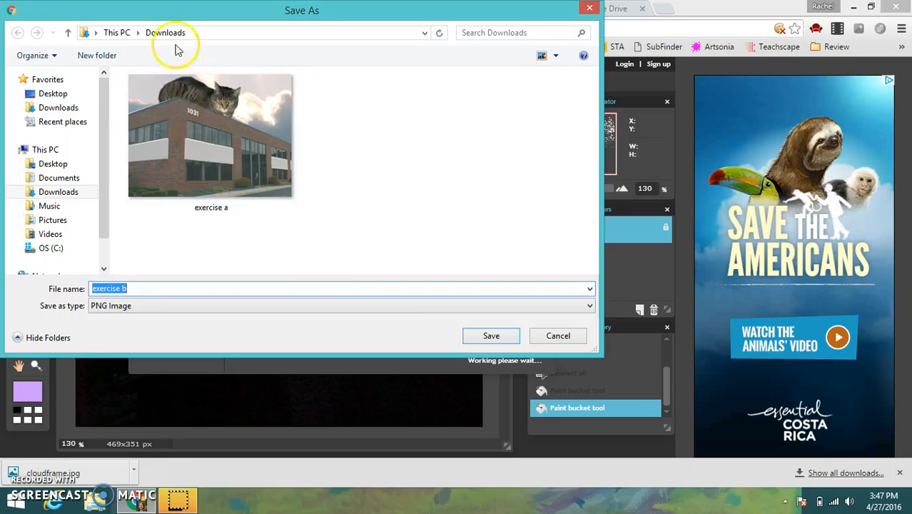
pyautogui.click(479, 334)
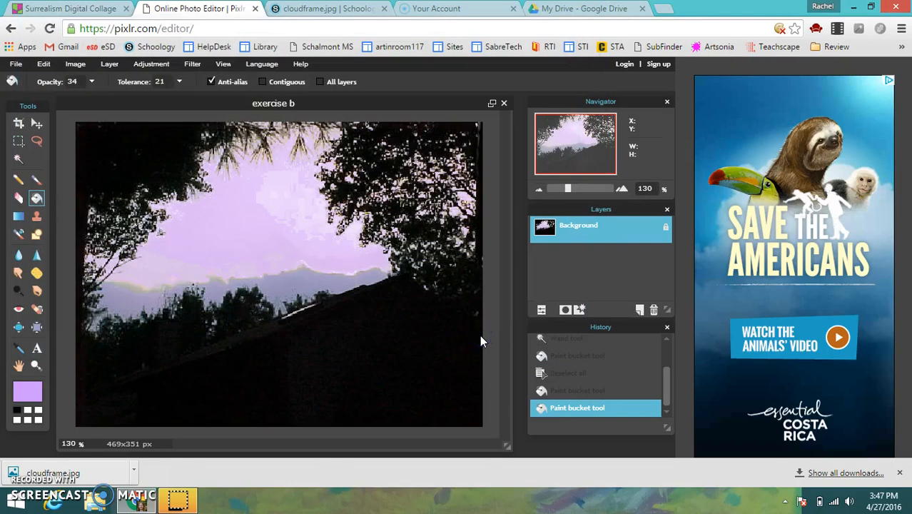
pyautogui.click(504, 104)
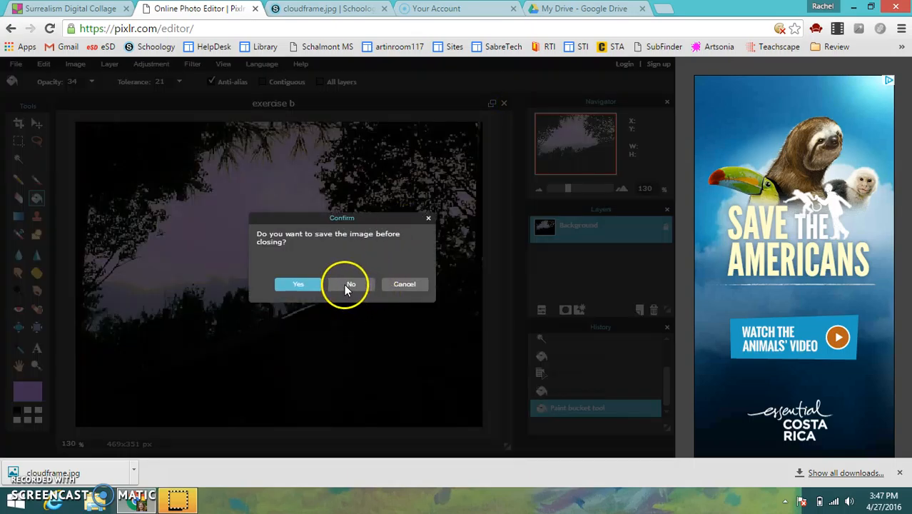
pyautogui.click(349, 284)
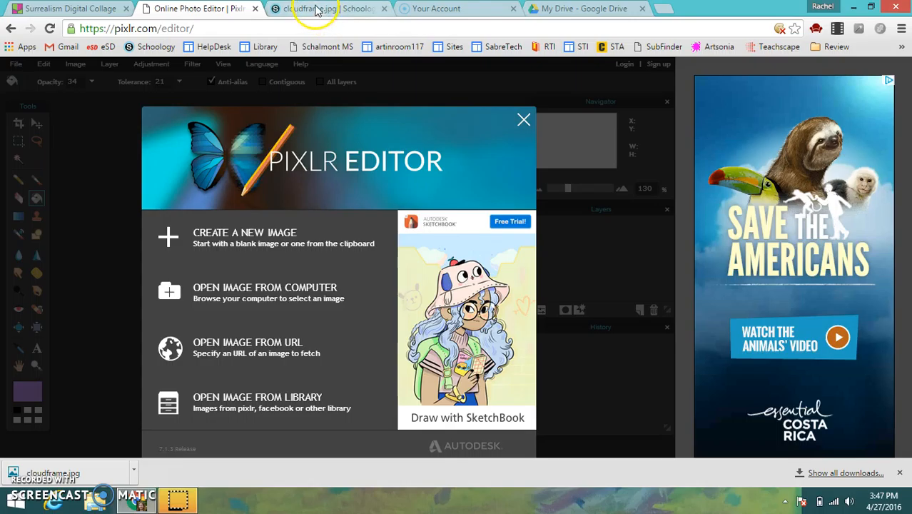
# Switch to Google Drive and upload the exercise b image from the Downloads folder to My Drive
pyautogui.click(317, 10)
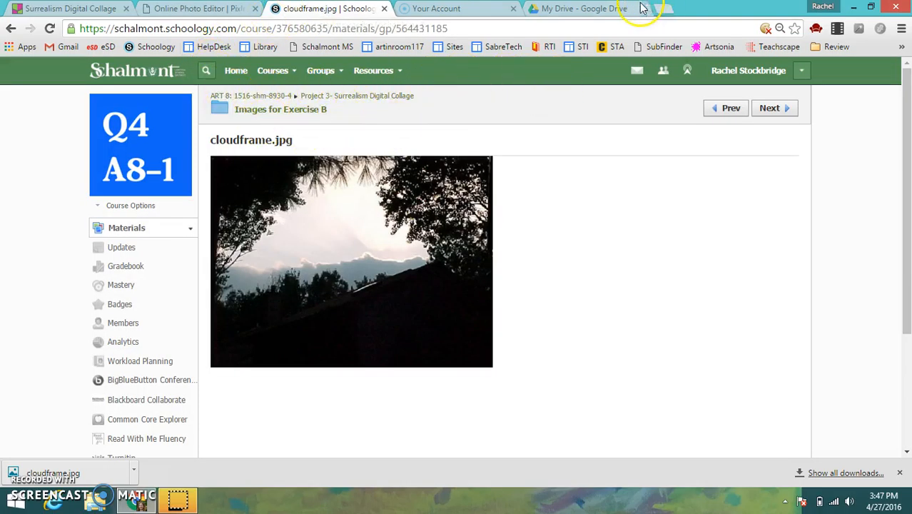
pyautogui.click(603, 8)
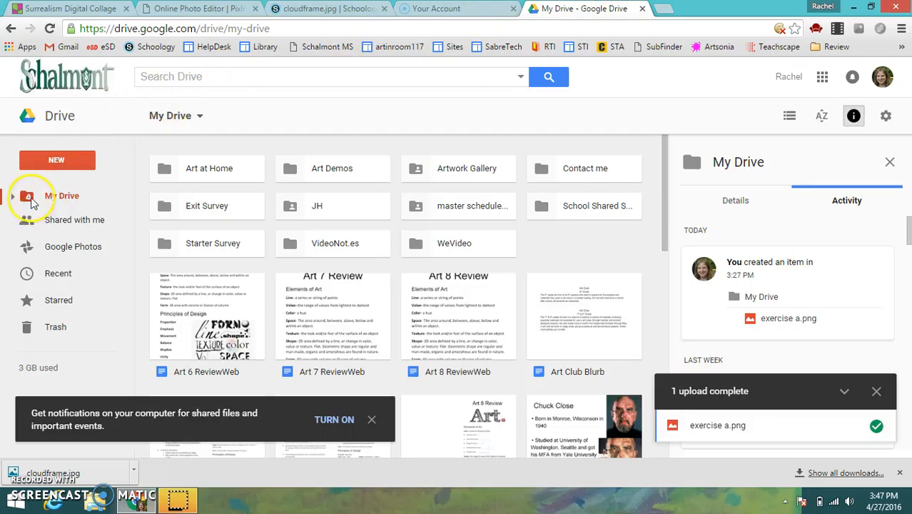
pyautogui.click(55, 162)
pyautogui.click(73, 217)
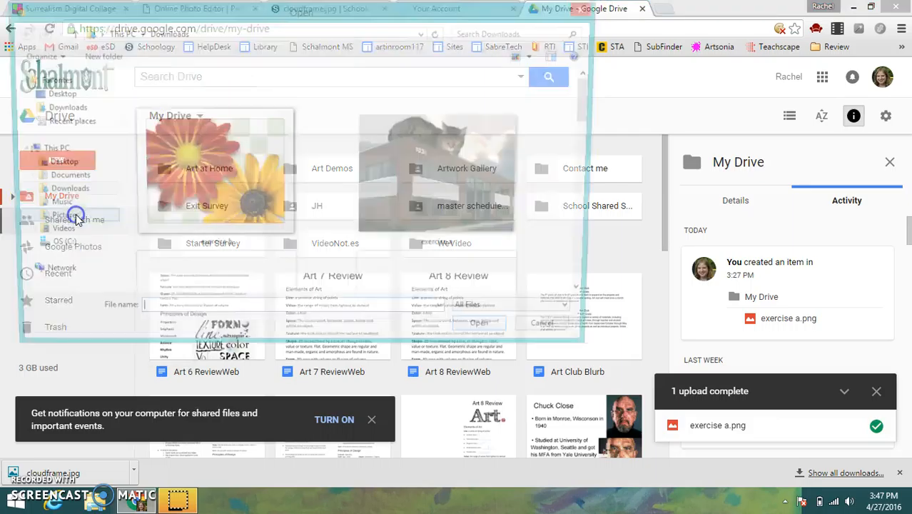
pyautogui.click(229, 200)
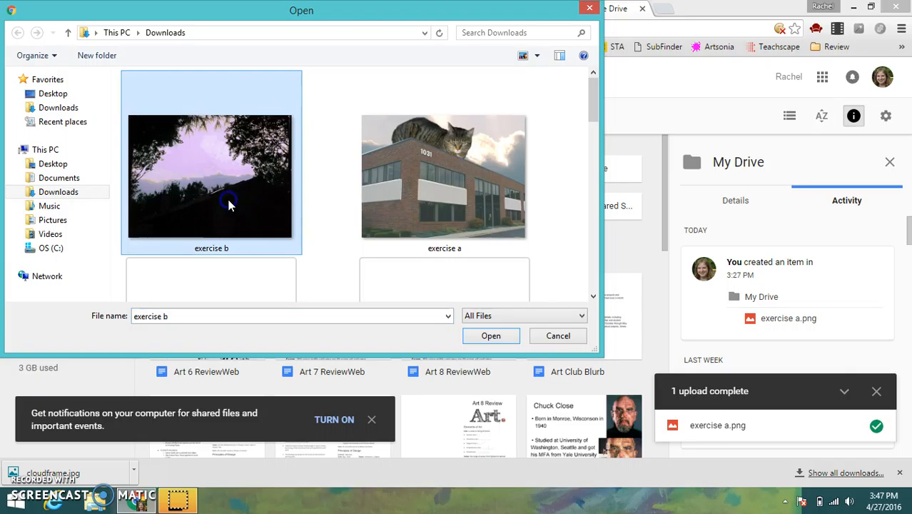
pyautogui.click(499, 342)
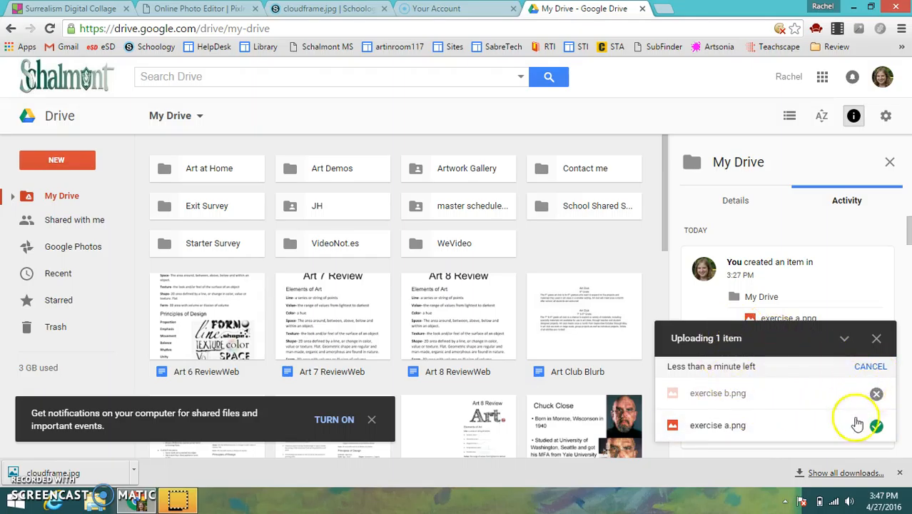
# In Schoology, view the Exercise B assignment page from the Project 3- Surrealism Digital Collage folder and return to that folder
pyautogui.click(305, 10)
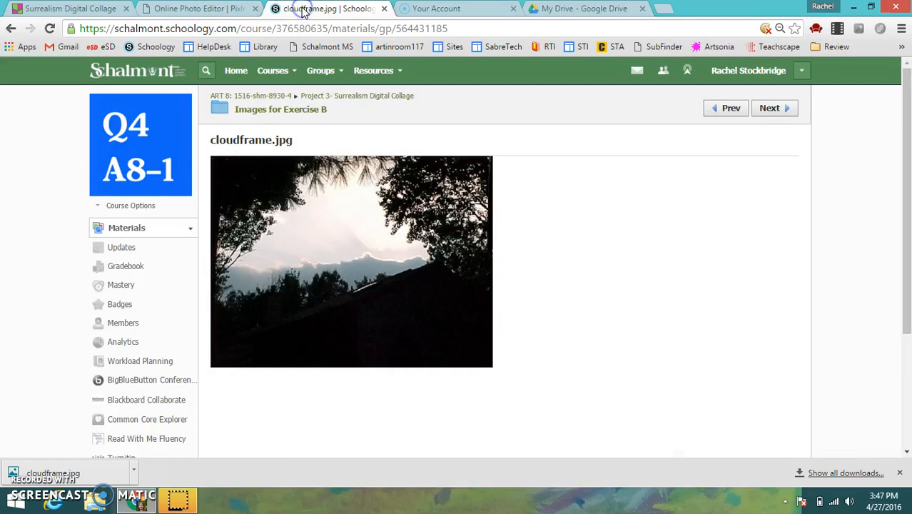
pyautogui.click(355, 98)
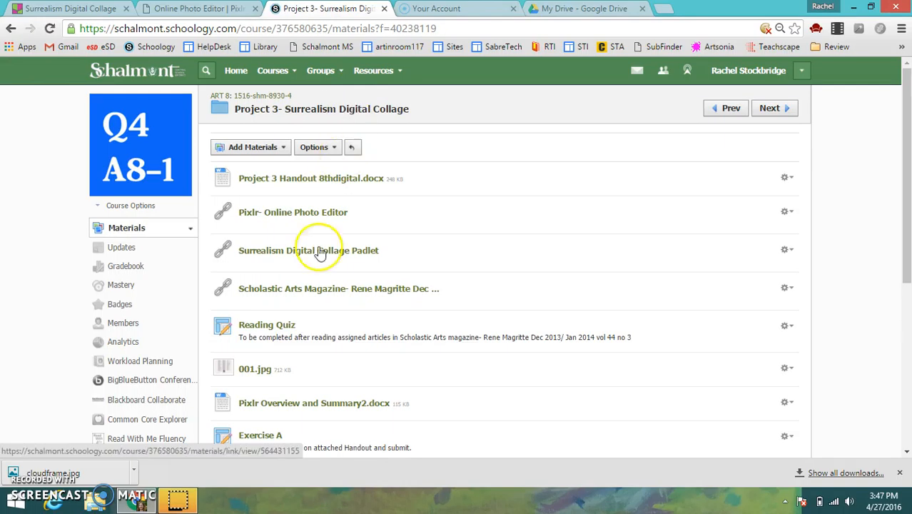
pyautogui.moveTo(908, 236); pyautogui.dragTo(904, 404)
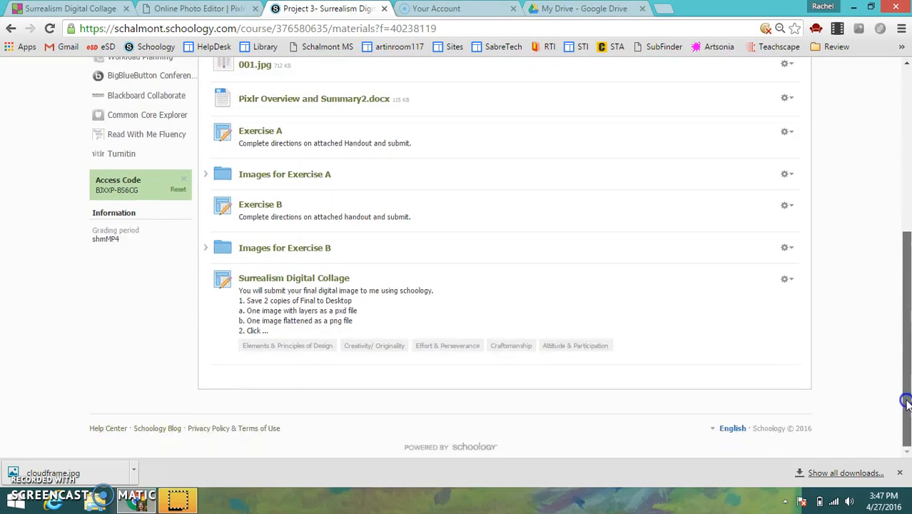
pyautogui.click(264, 204)
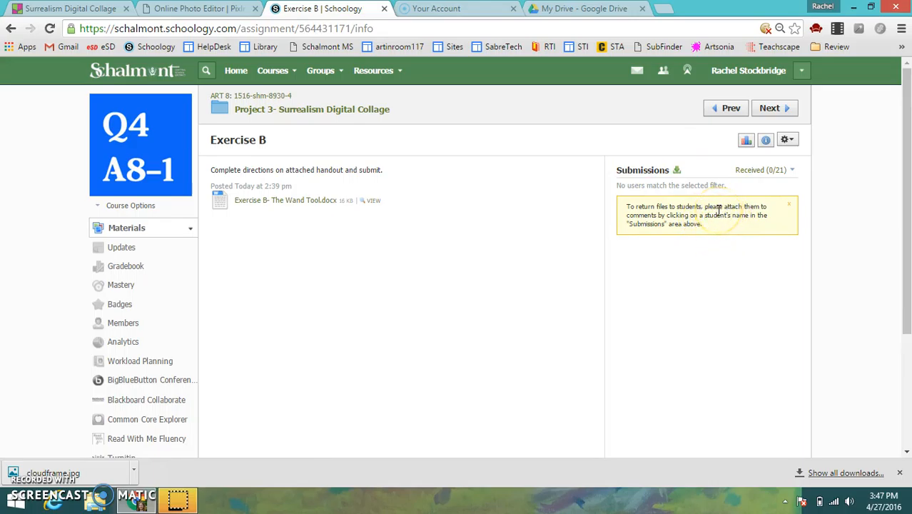
pyautogui.click(277, 112)
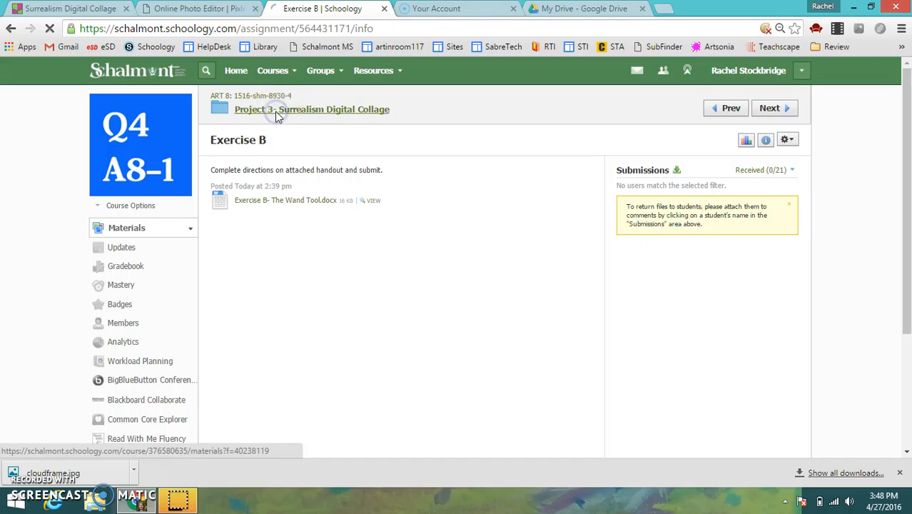